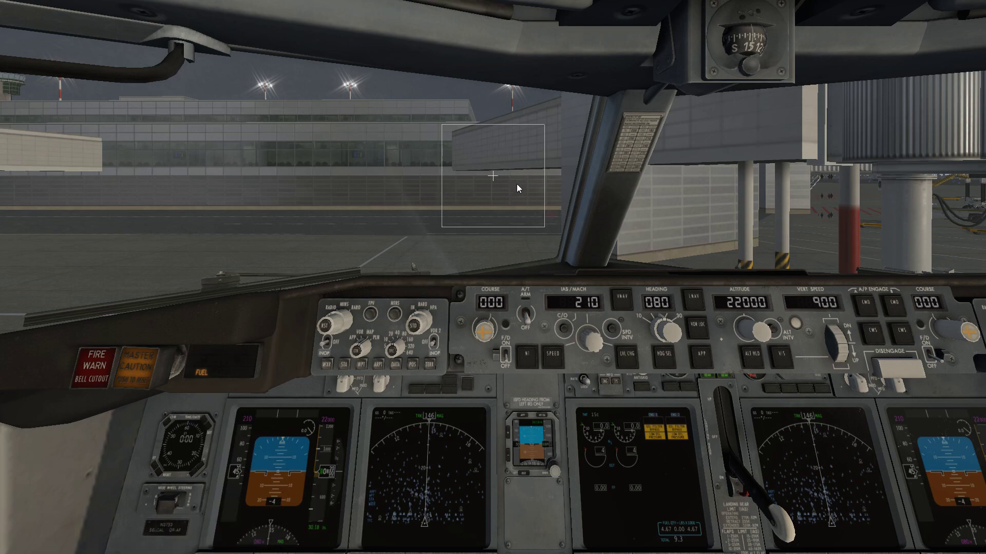
pyautogui.press('-')
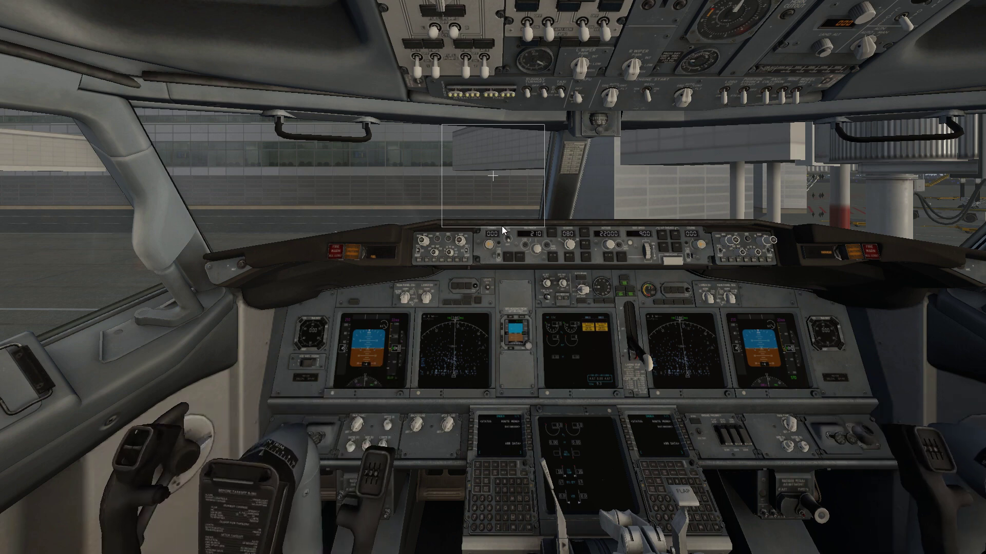
pyautogui.click(497, 183)
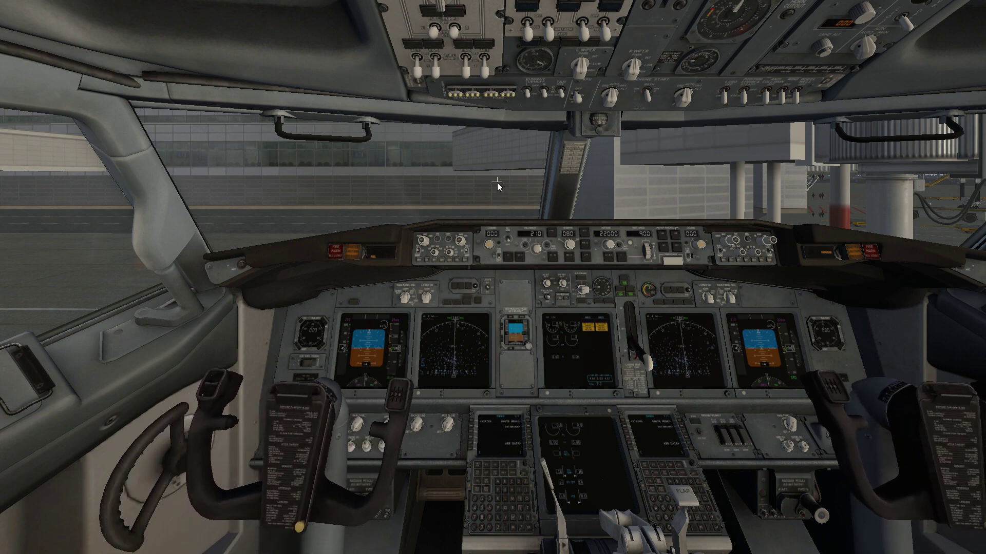
pyautogui.click(497, 182)
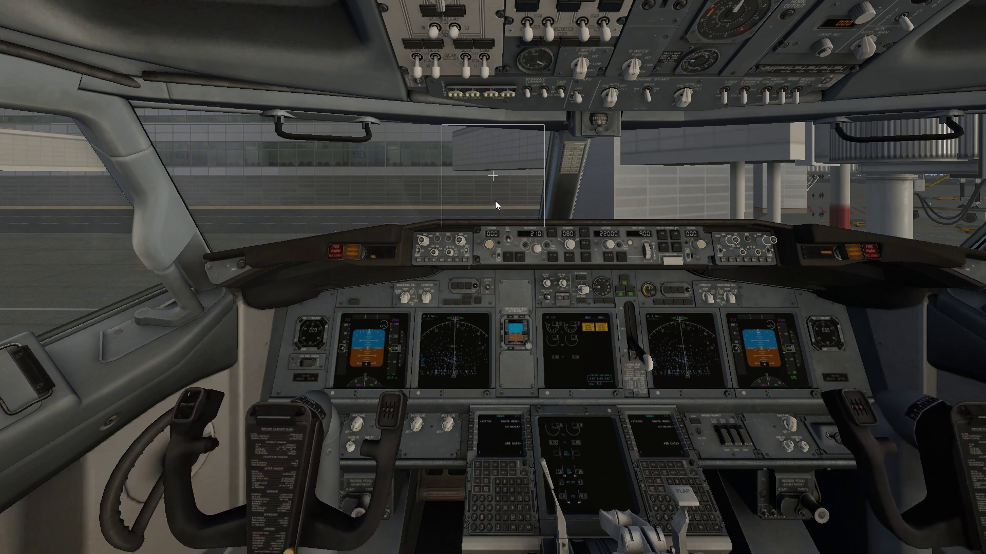
# - Release mouse flight, turn on 'Serial port yoke' under Joystick PFC Hardware, and close the dialog
pyautogui.click(495, 200)
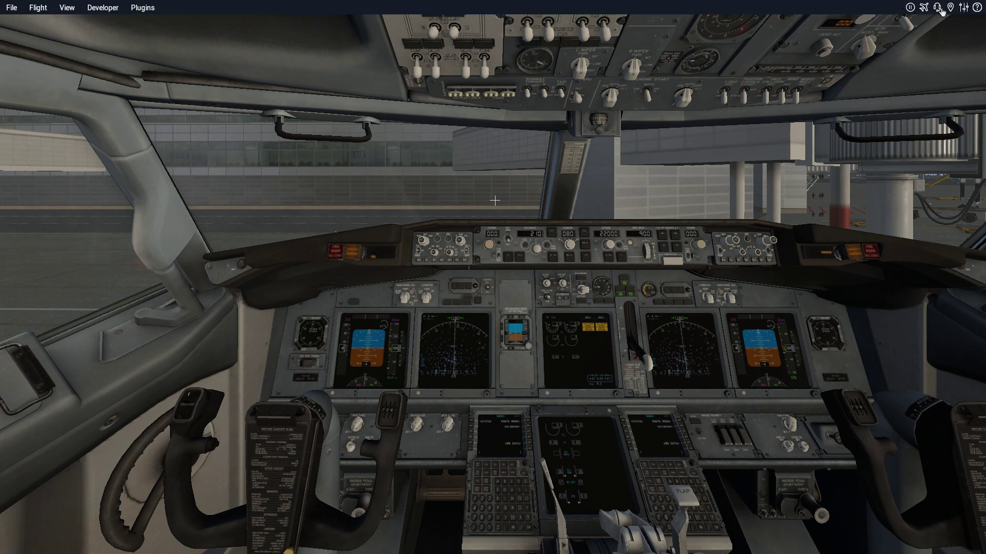
pyautogui.moveTo(964, 7)
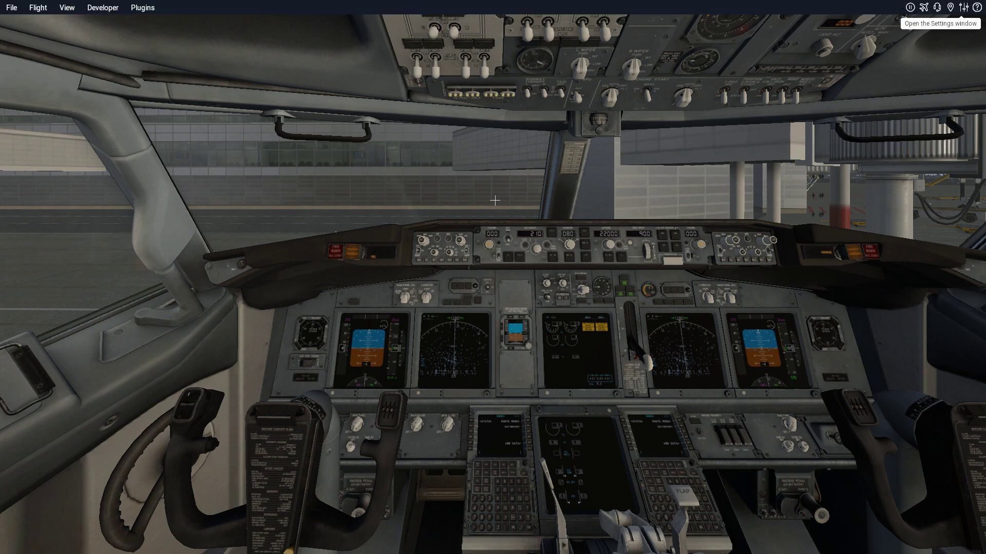
pyautogui.click(964, 8)
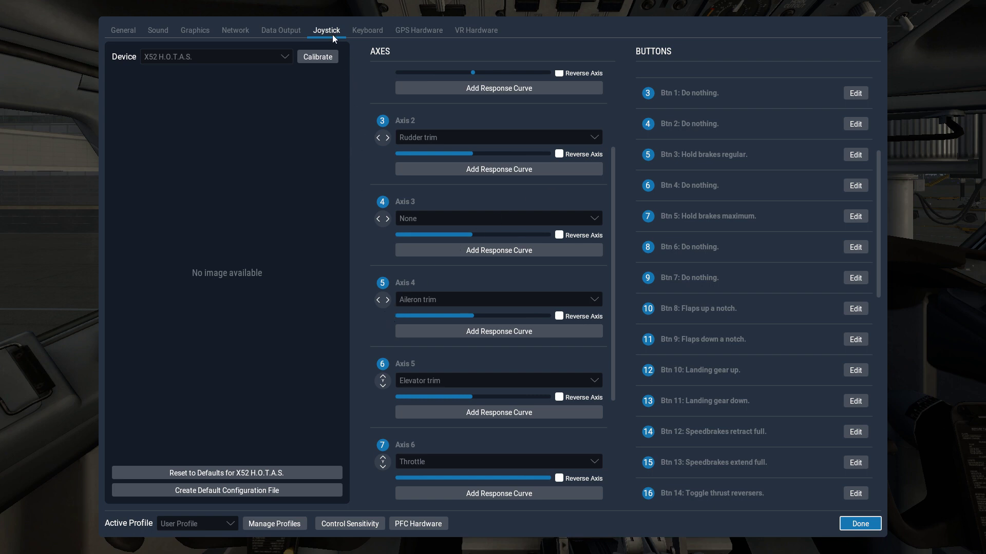
pyautogui.click(424, 525)
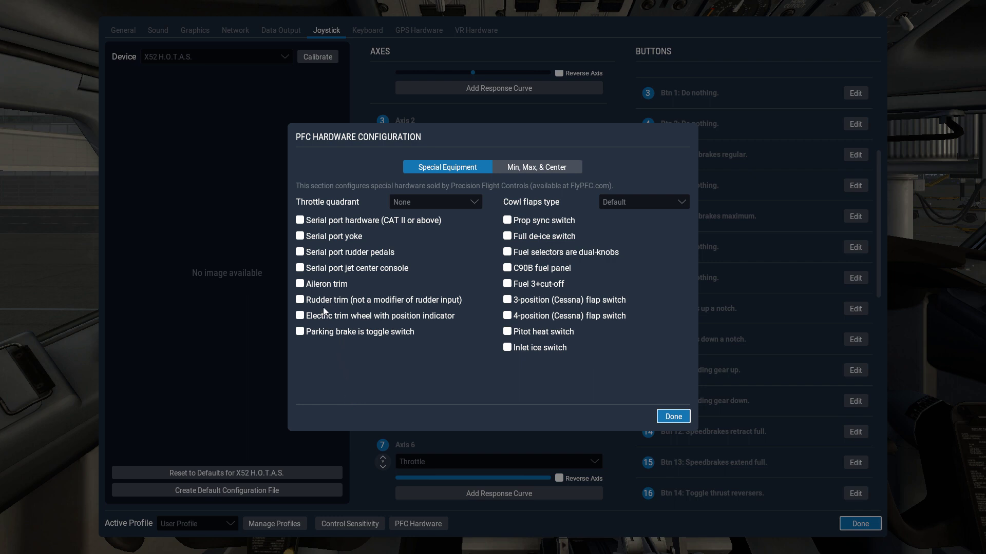
pyautogui.click(300, 236)
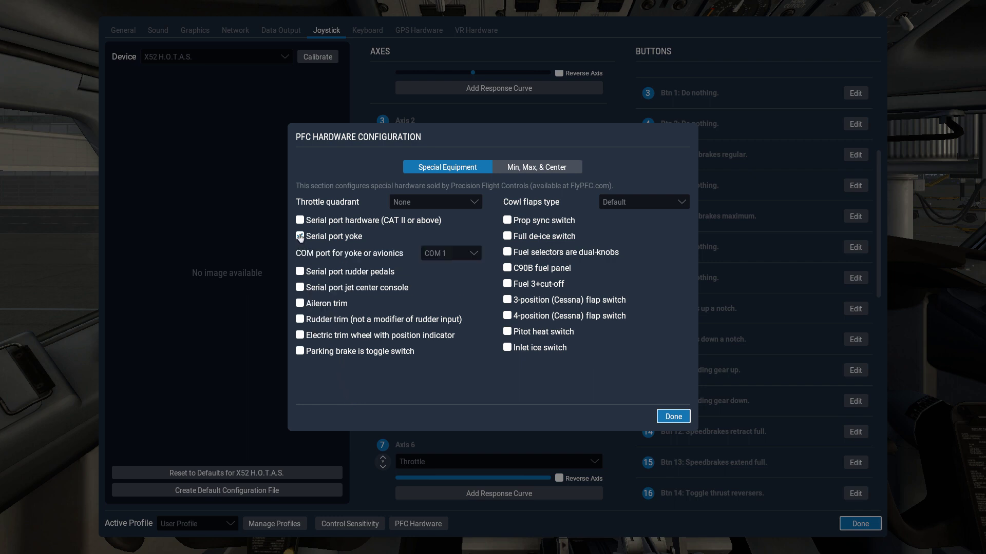
pyautogui.click(675, 420)
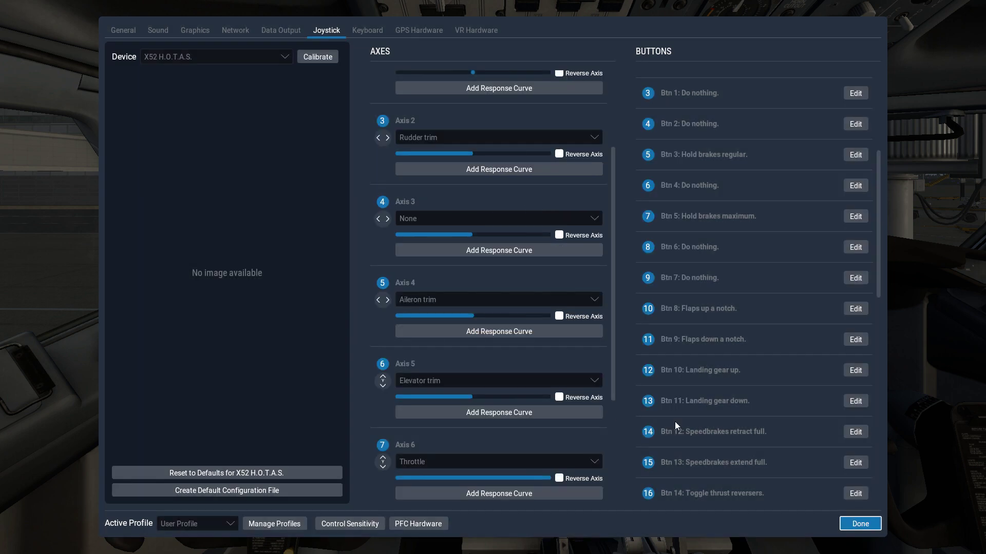
pyautogui.click(853, 524)
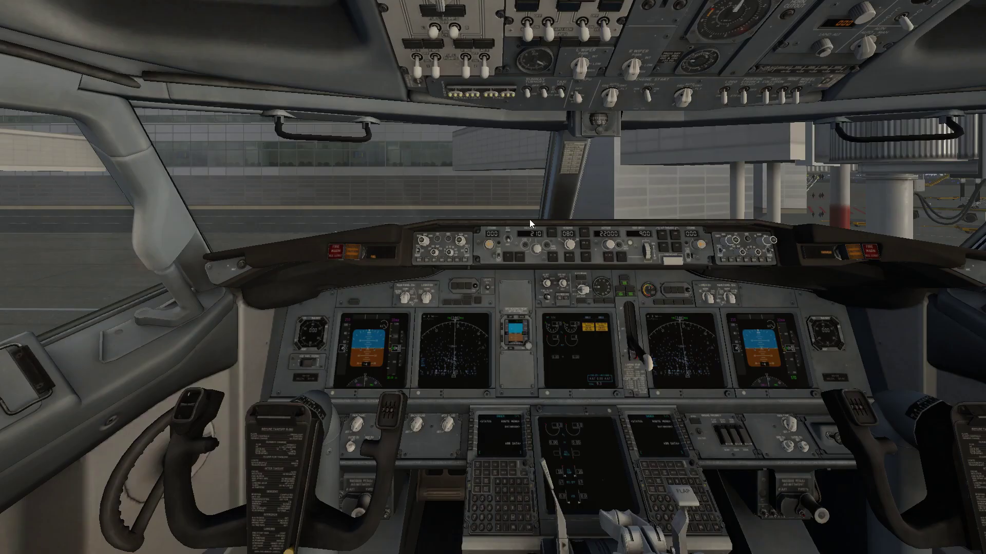